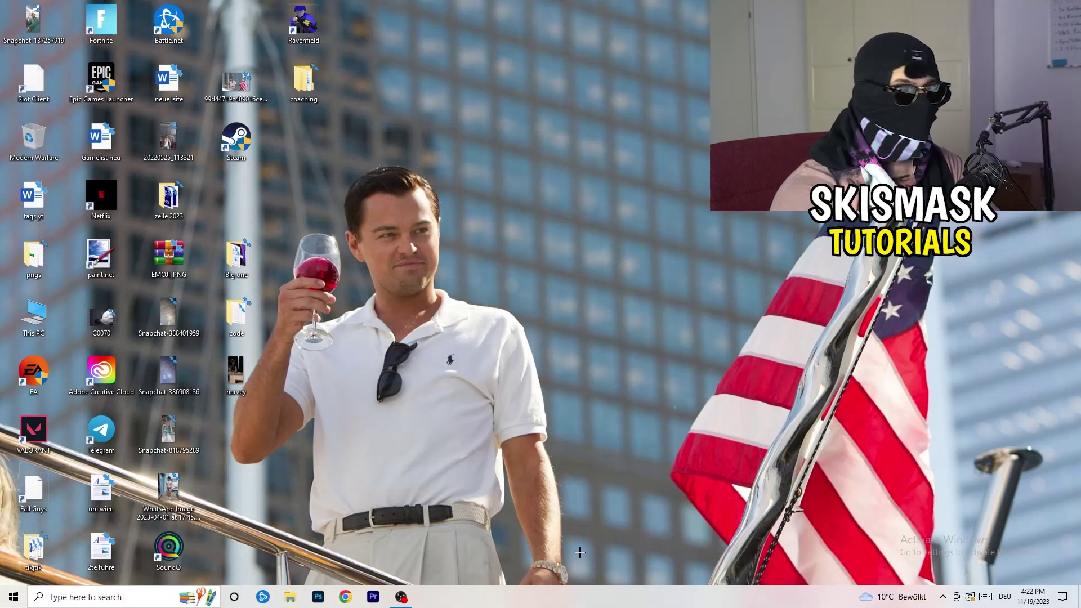
Open Resource Monitor from the performance view of Task Manager and maximize its window.
right_click(521, 604)
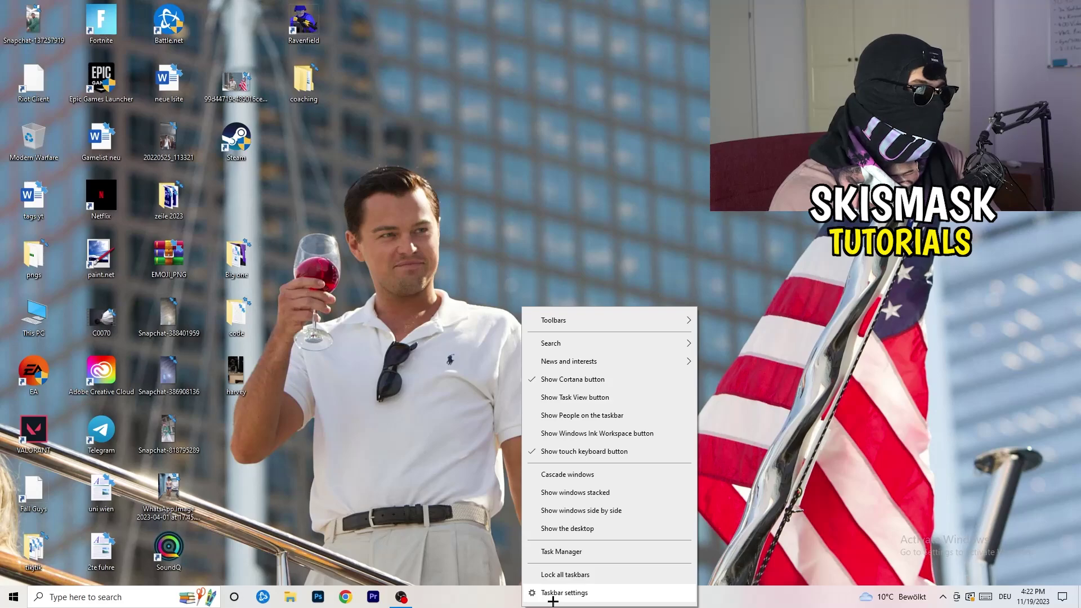
click(563, 551)
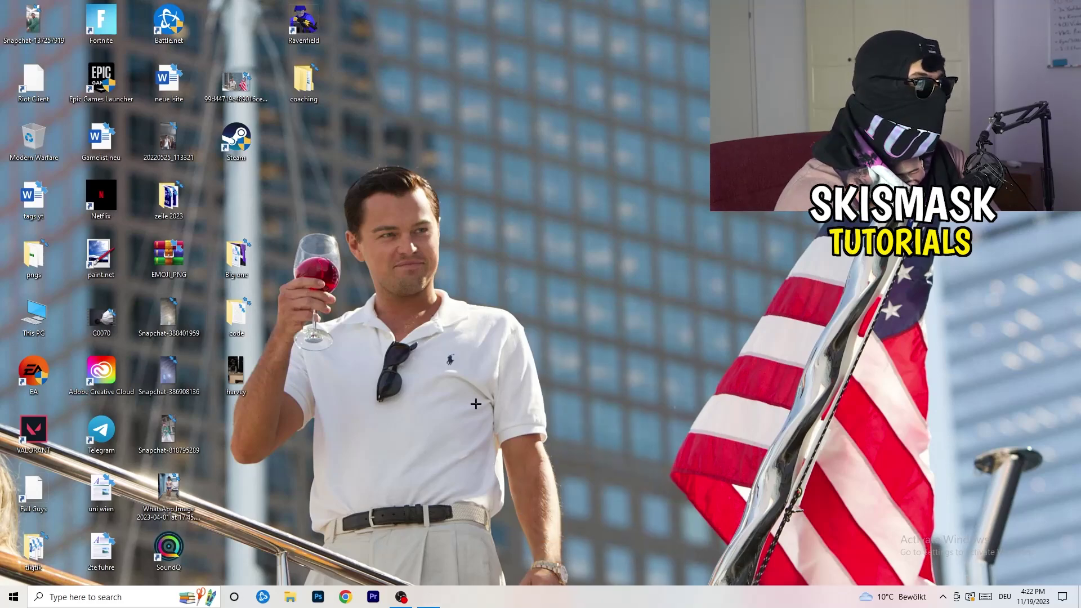
click(625, 30)
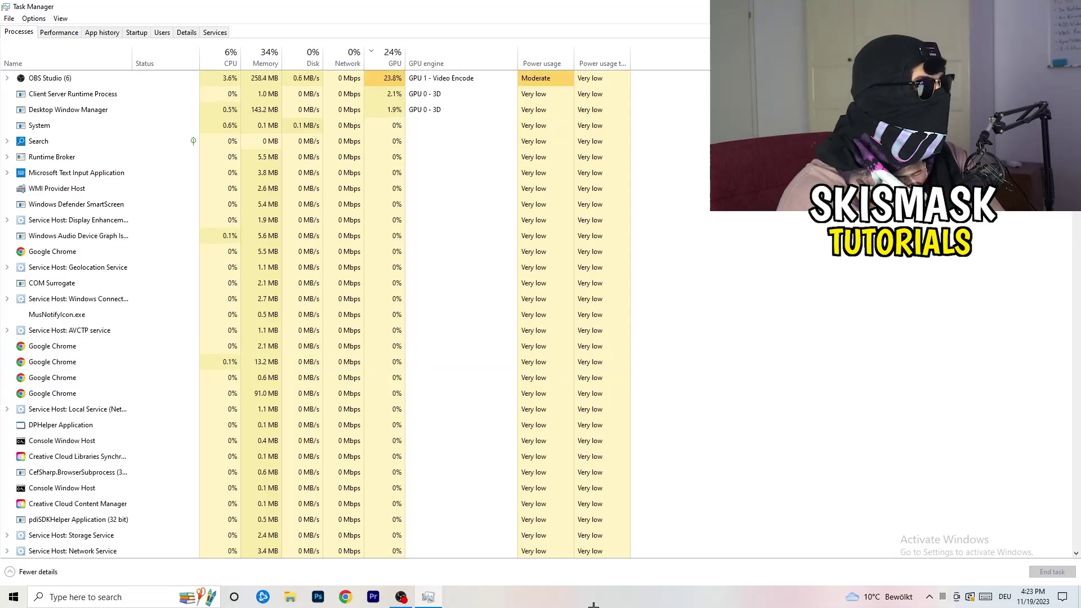
click(59, 32)
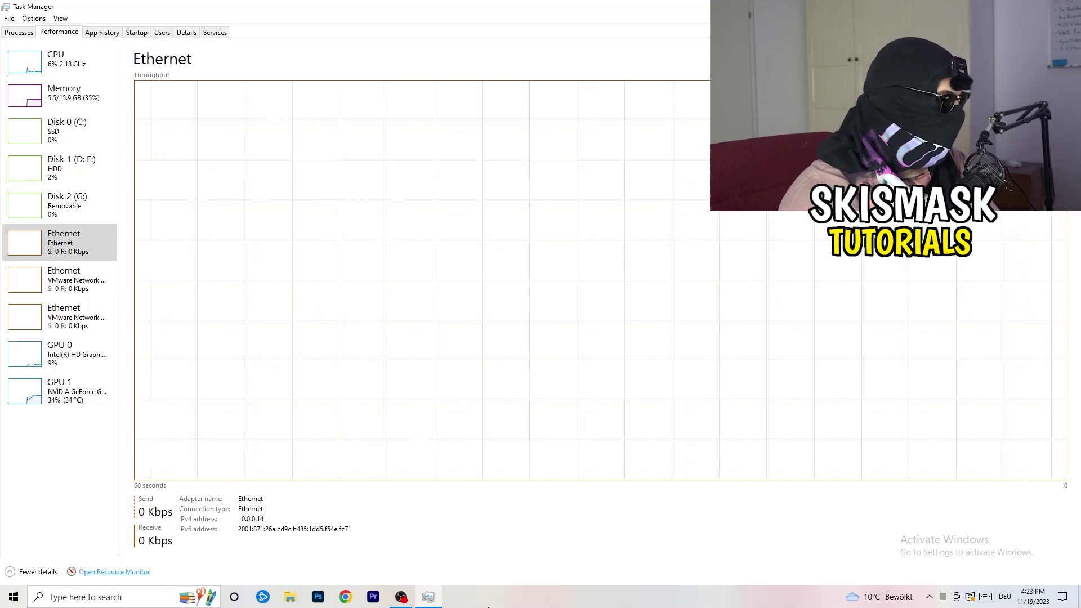
click(114, 572)
click(555, 26)
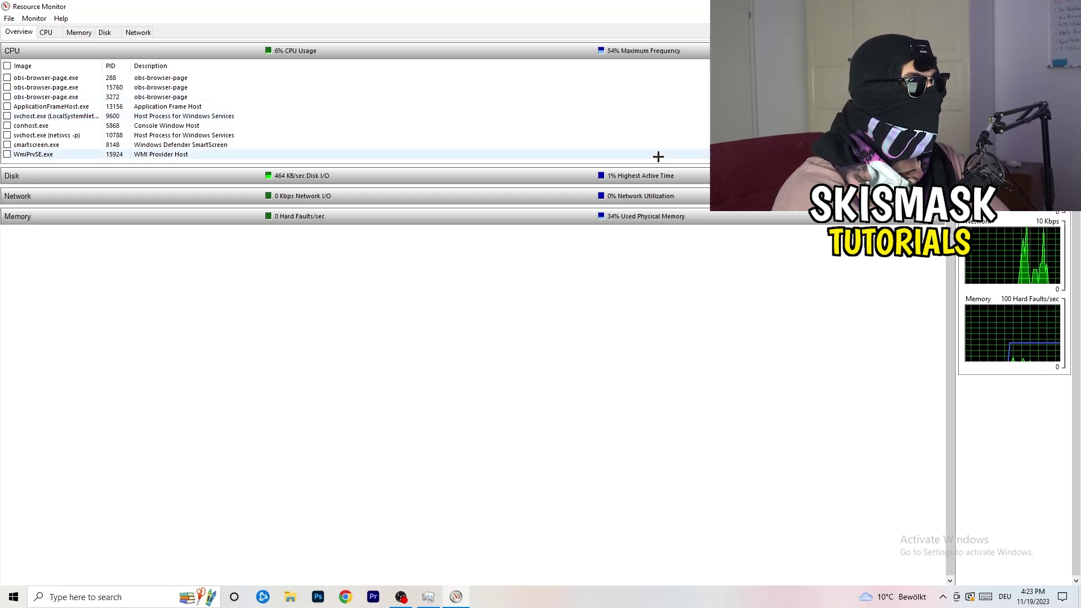
Check the process options and network activity in Resource Monitor, and close it along with Task Manager.
right_click(642, 126)
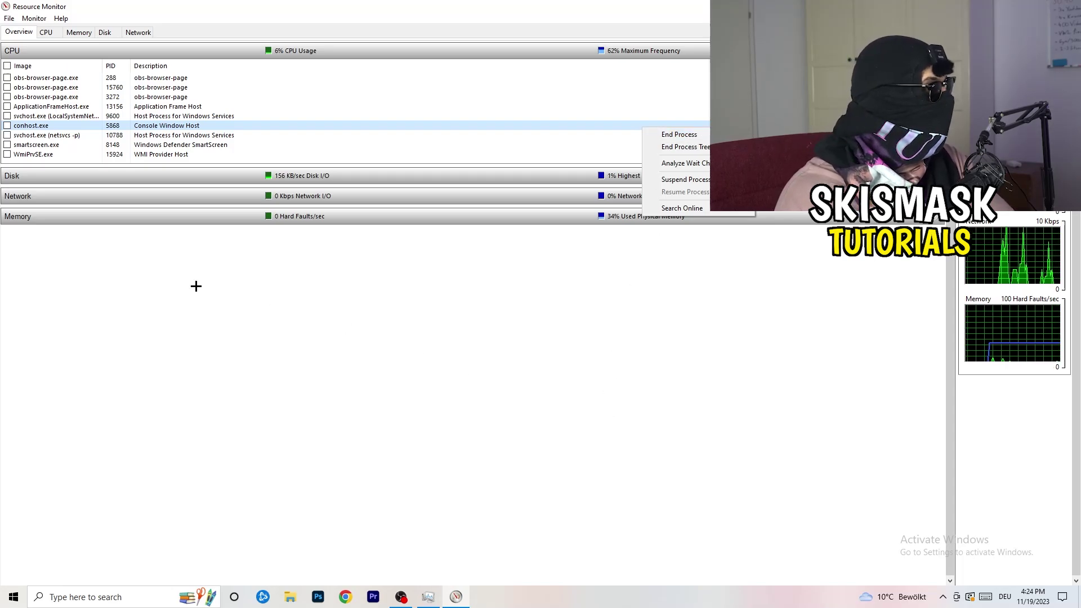
click(179, 232)
click(138, 32)
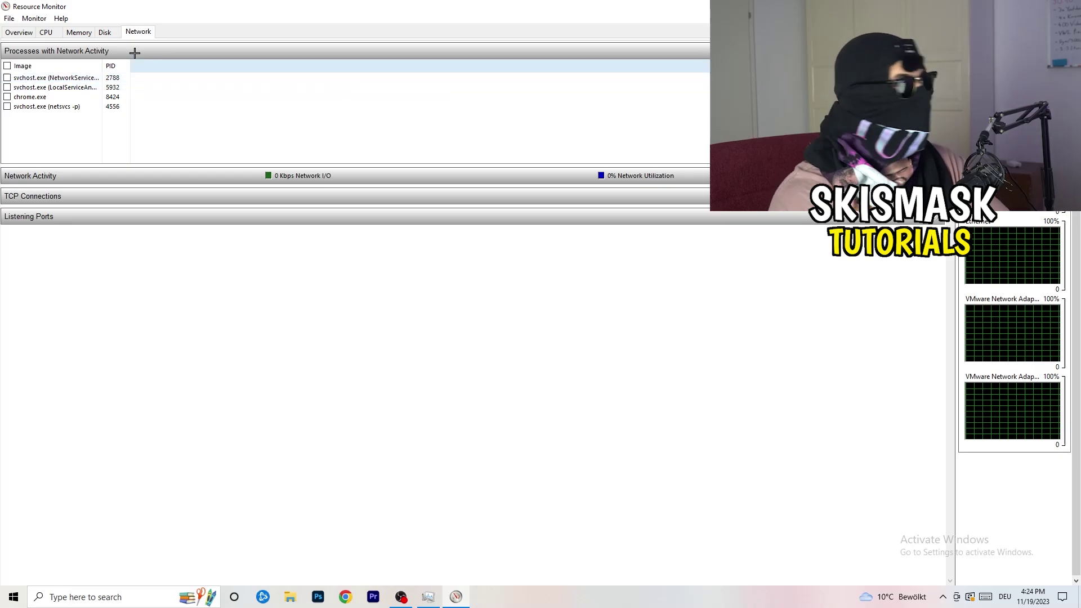
click(19, 32)
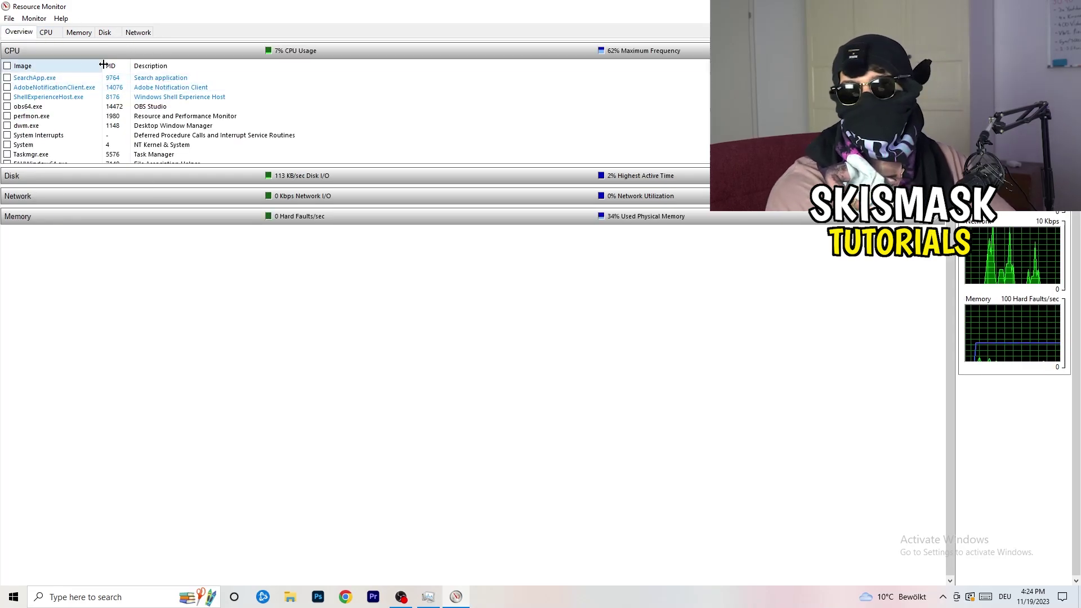
click(138, 32)
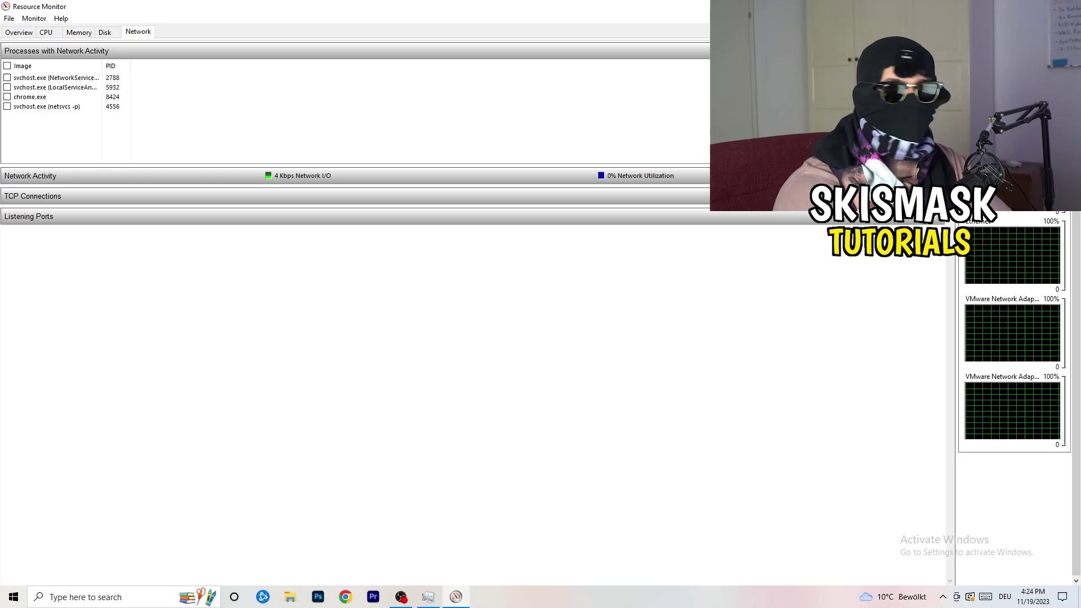
click(1067, 7)
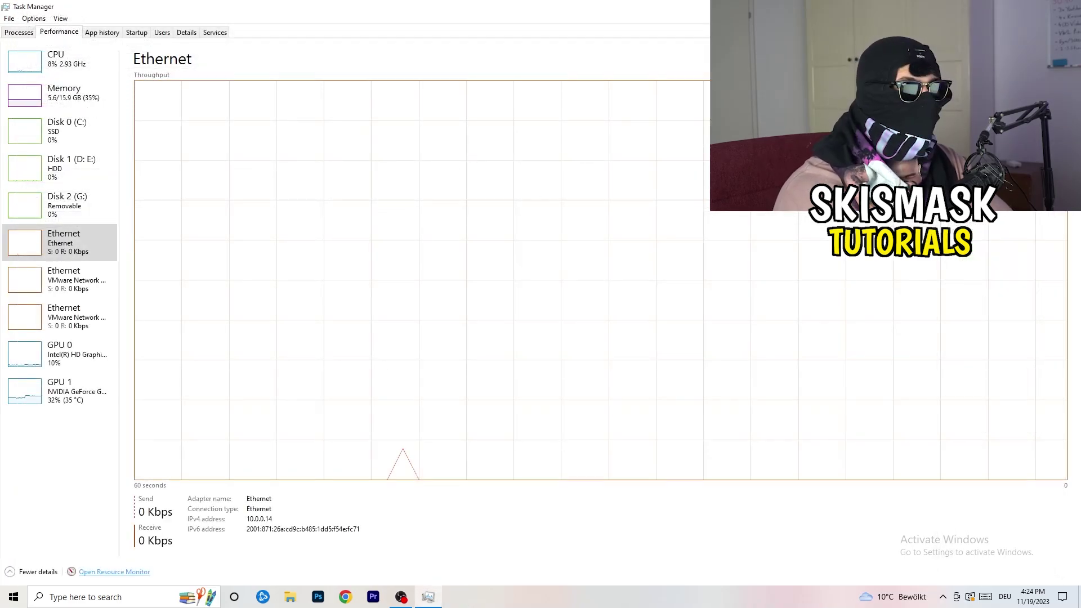
click(1067, 6)
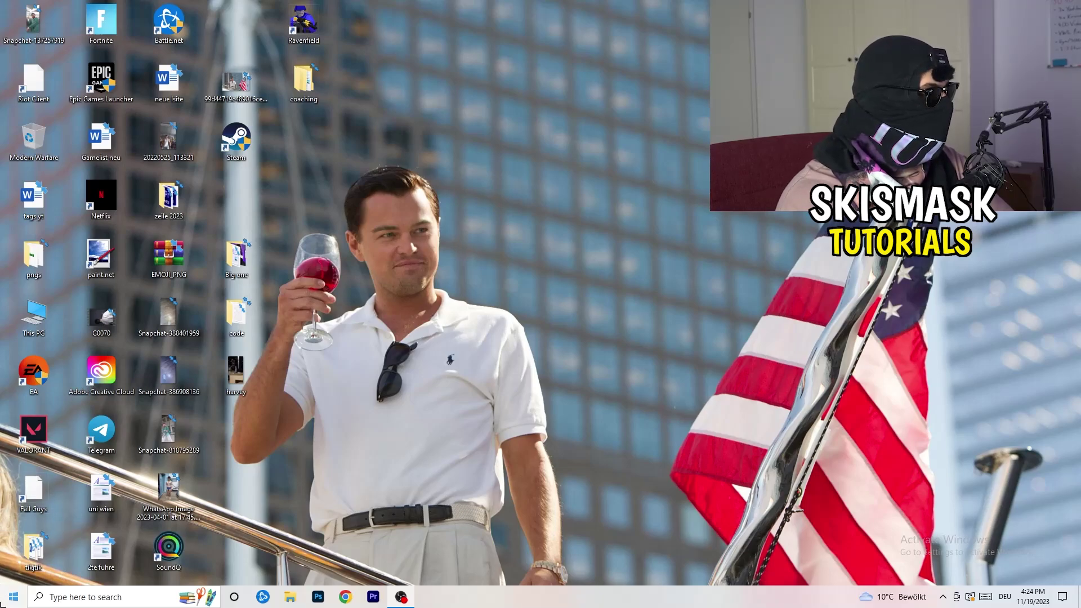
Open the Network & Internet status page in Windows Settings.
click(13, 596)
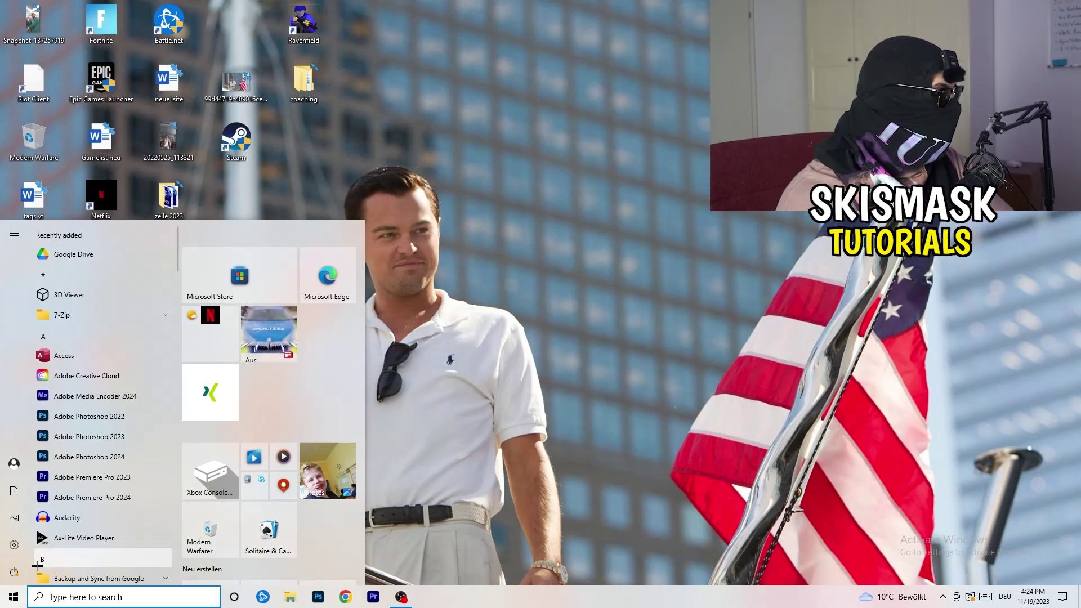
click(14, 544)
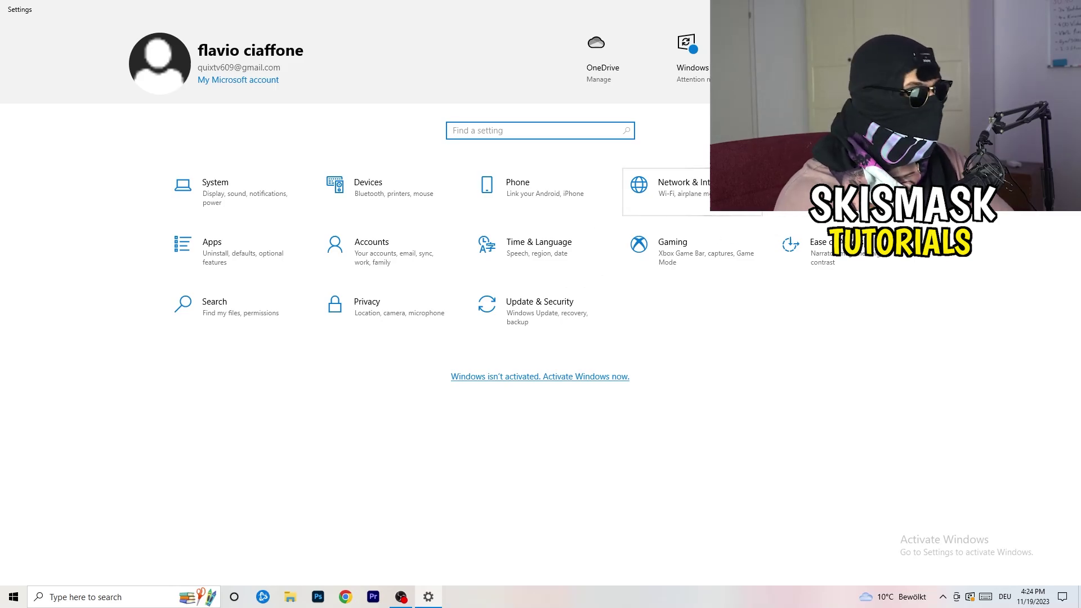
click(727, 191)
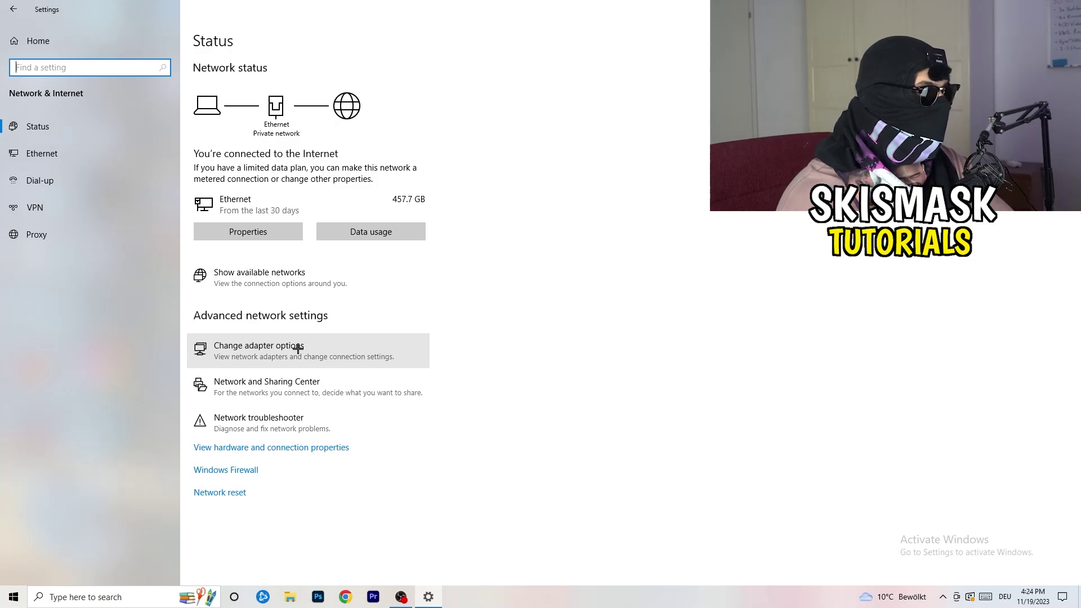
Try to diagnose all network adapters with the network troubleshooter, closing it during the scan.
click(278, 425)
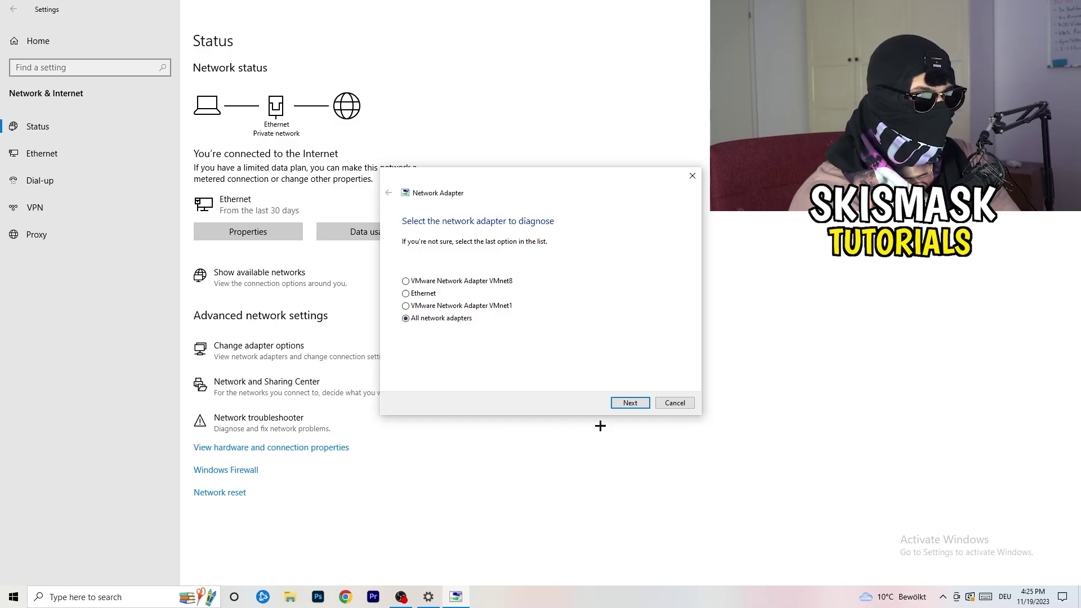
click(630, 403)
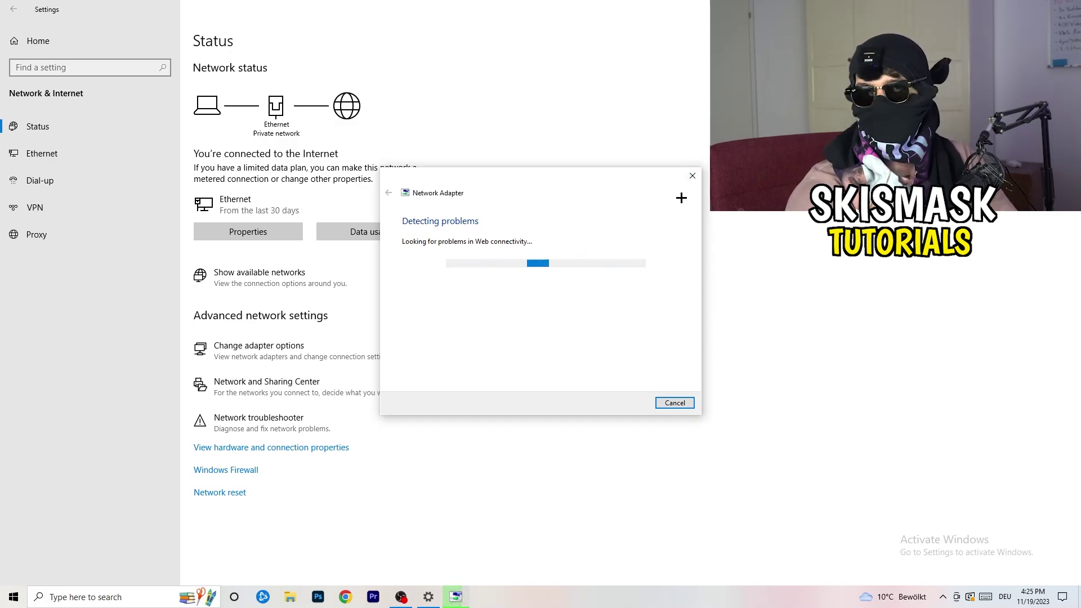
click(692, 176)
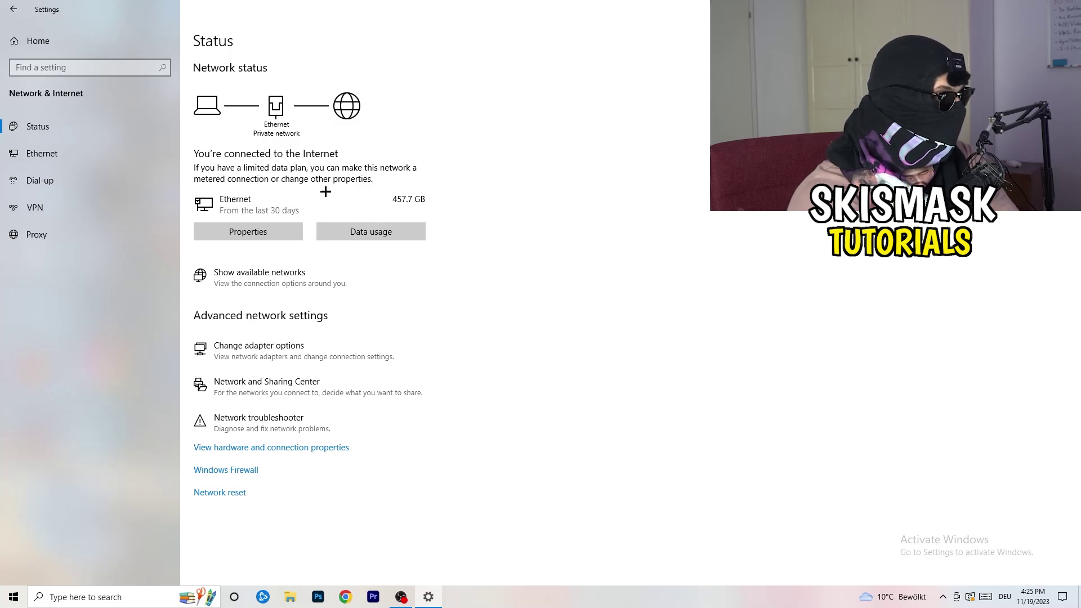
Open the adapter options in a maximized window and disable the Ethernet adapter.
click(285, 355)
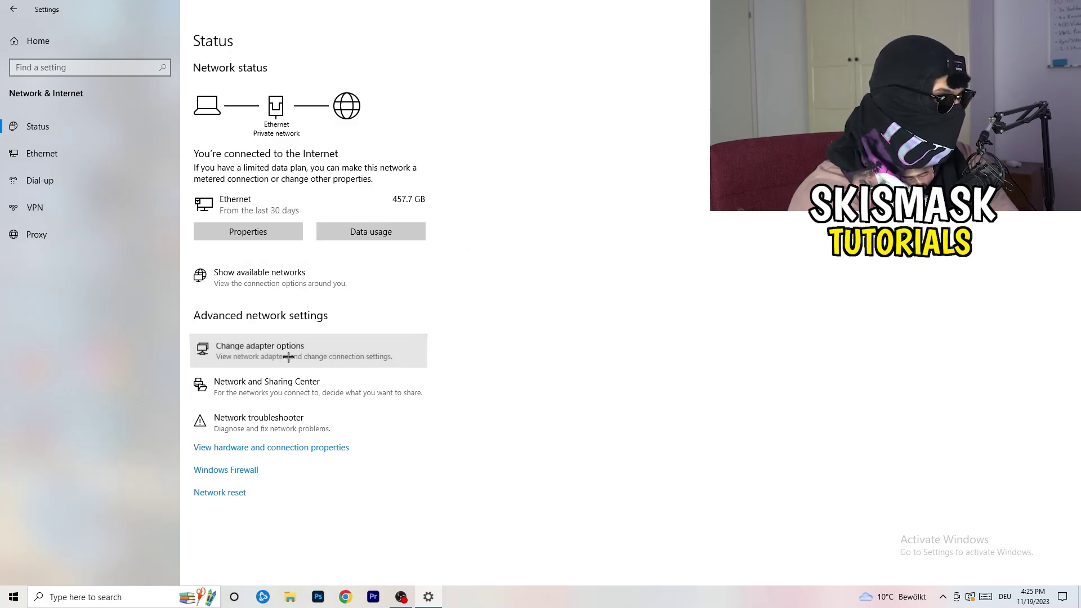
key(super+Up)
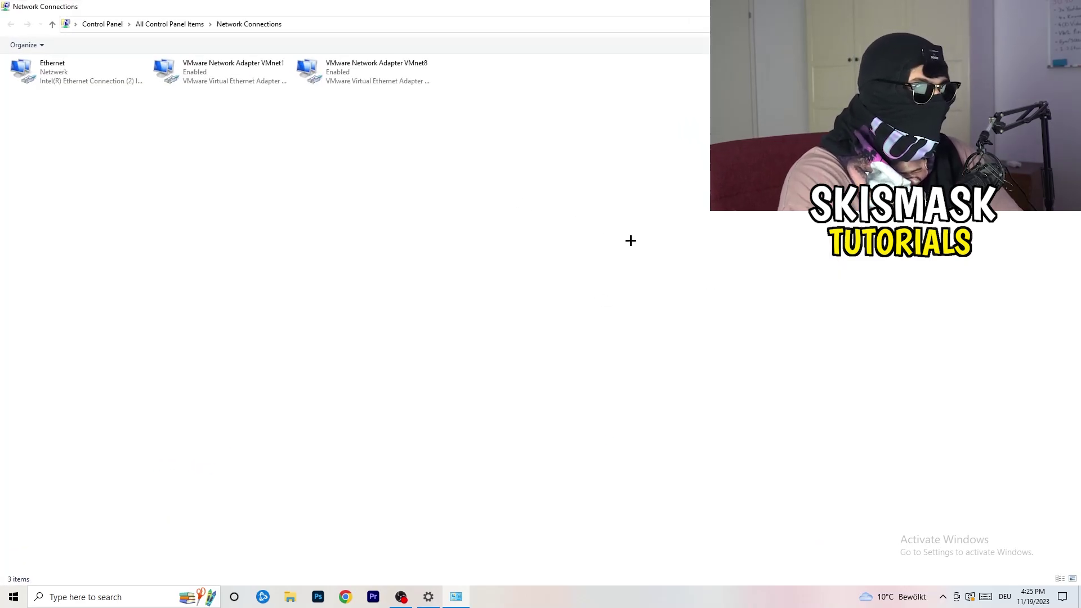
click(79, 74)
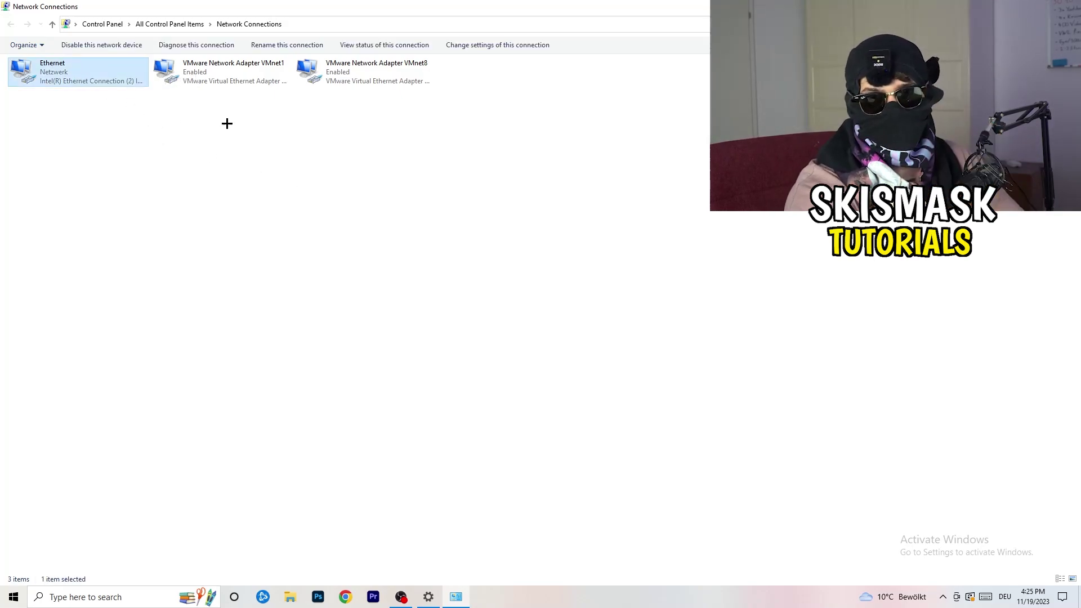
right_click(92, 69)
click(126, 76)
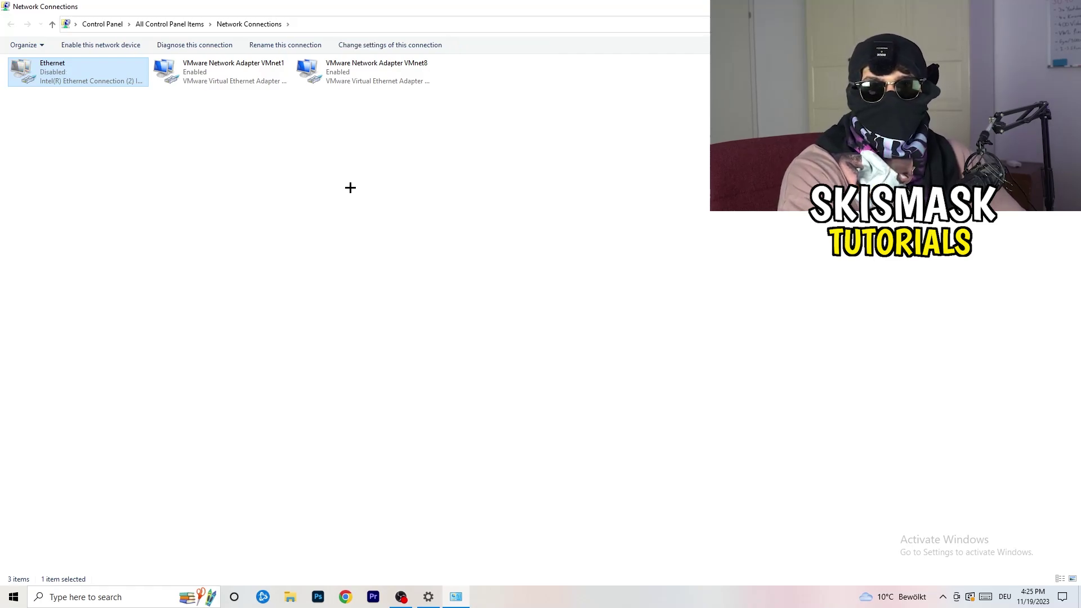
Enable the Ethernet adapter again and close the Network Connections window.
right_click(56, 81)
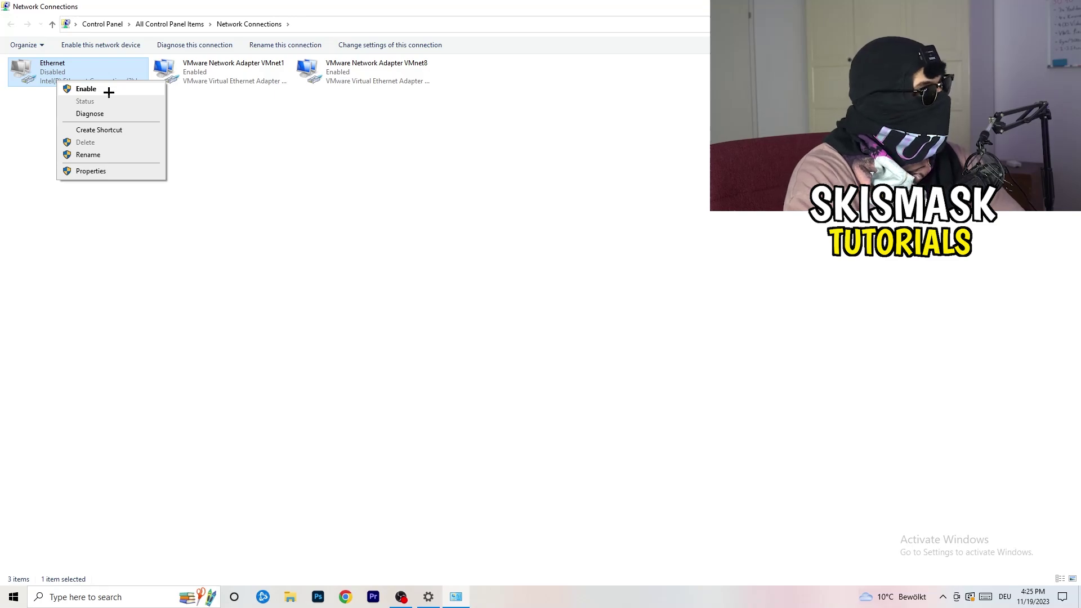
click(108, 92)
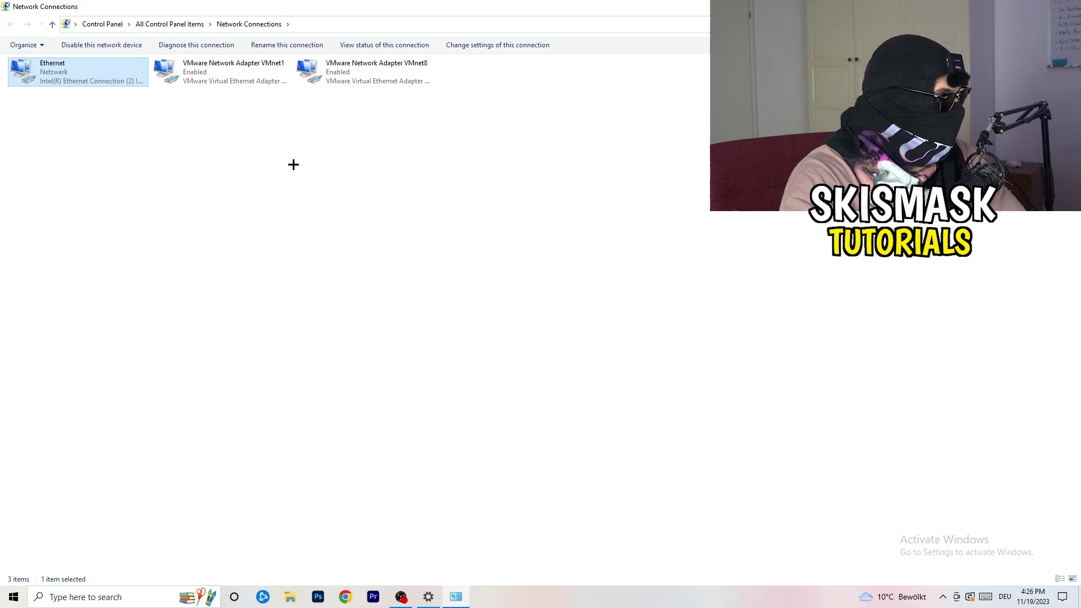
click(1067, 6)
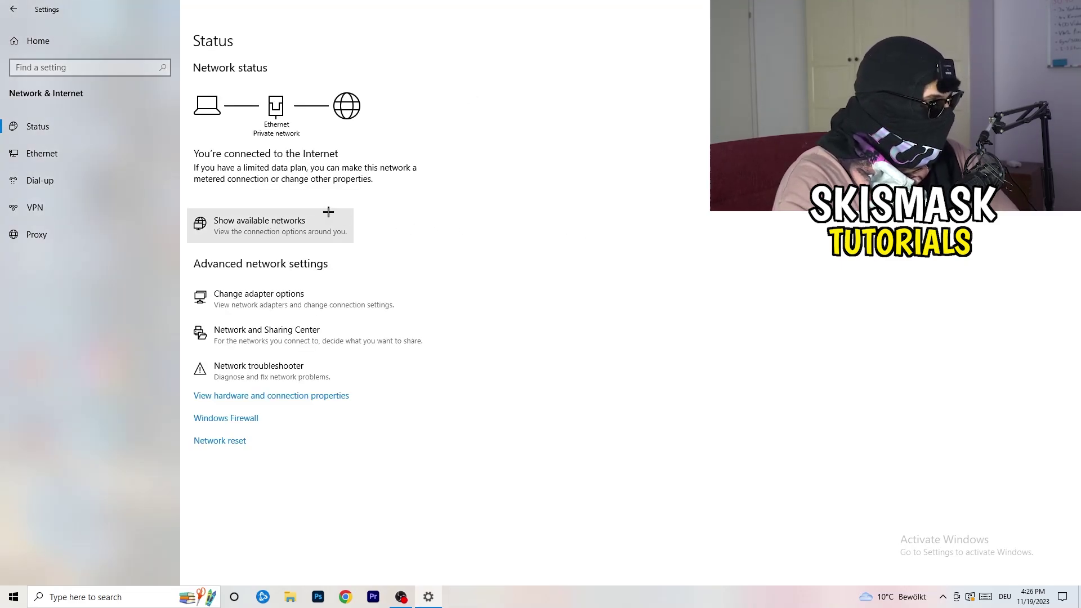
Open the Ethernet connection's properties from its status in Network and Sharing Center.
click(319, 339)
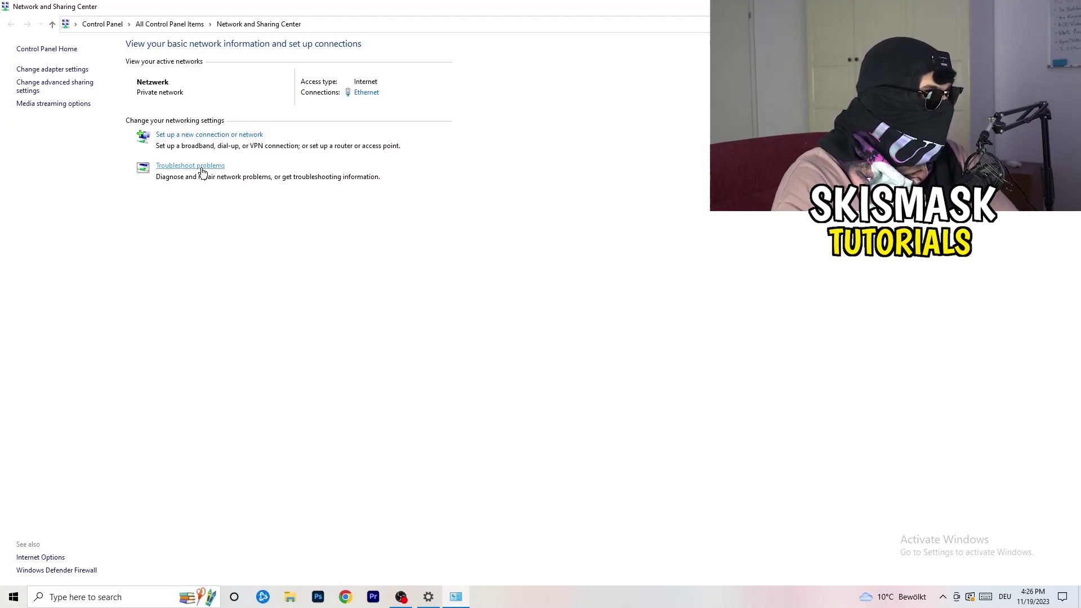
click(366, 94)
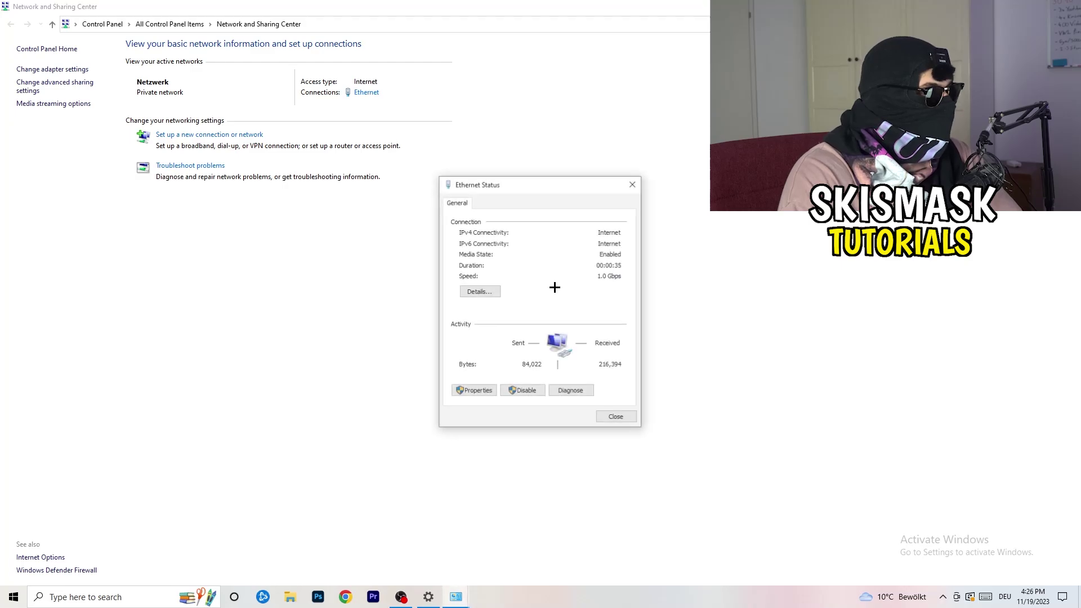
drag(540, 182, 277, 111)
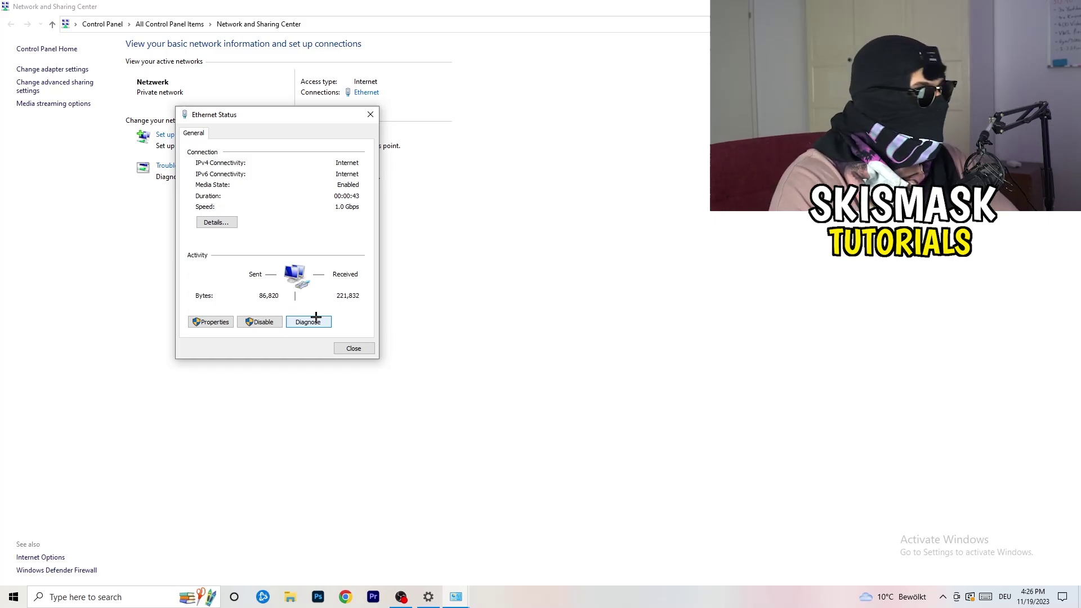
click(225, 322)
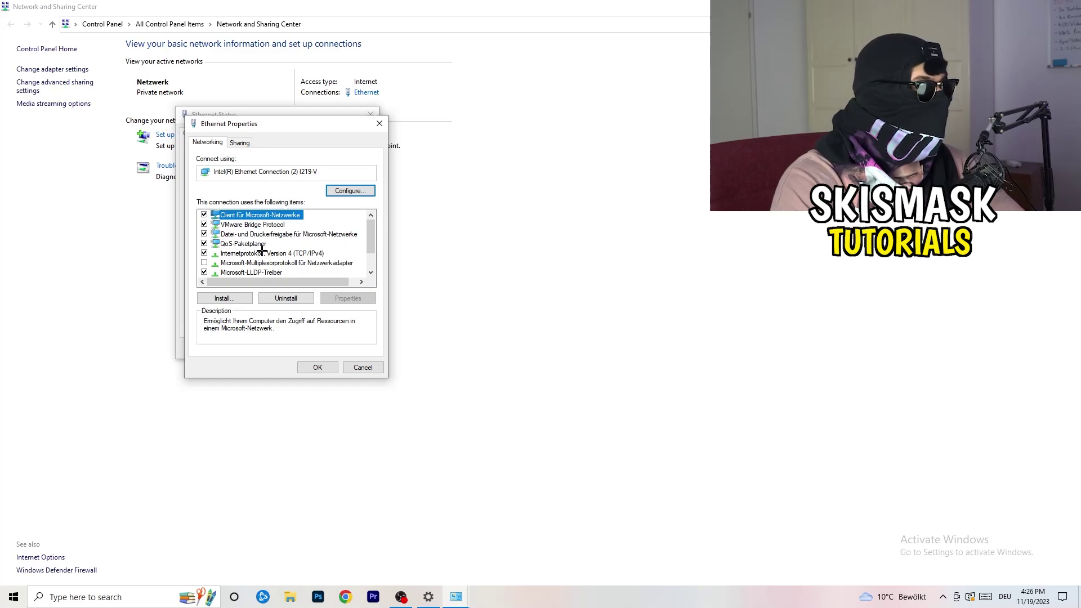
Look through the items used by the Ethernet connection and open the Internet Protocol Version 4 (TCP/IPv4) properties.
scroll(263, 254, down, 1)
scroll(267, 247, up, 1)
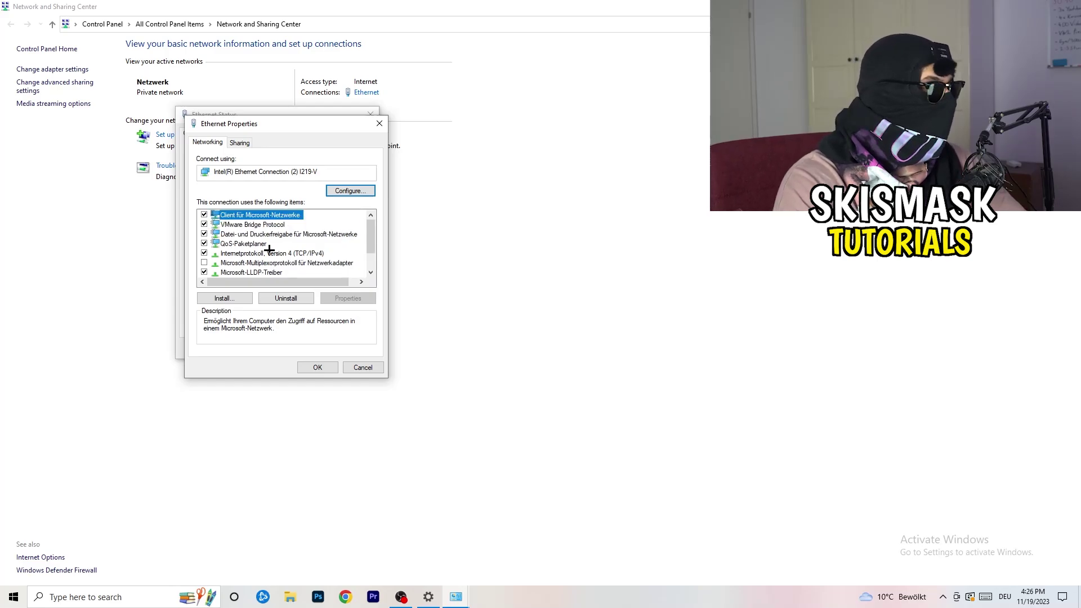
scroll(266, 245, down, 1)
scroll(263, 244, up, 1)
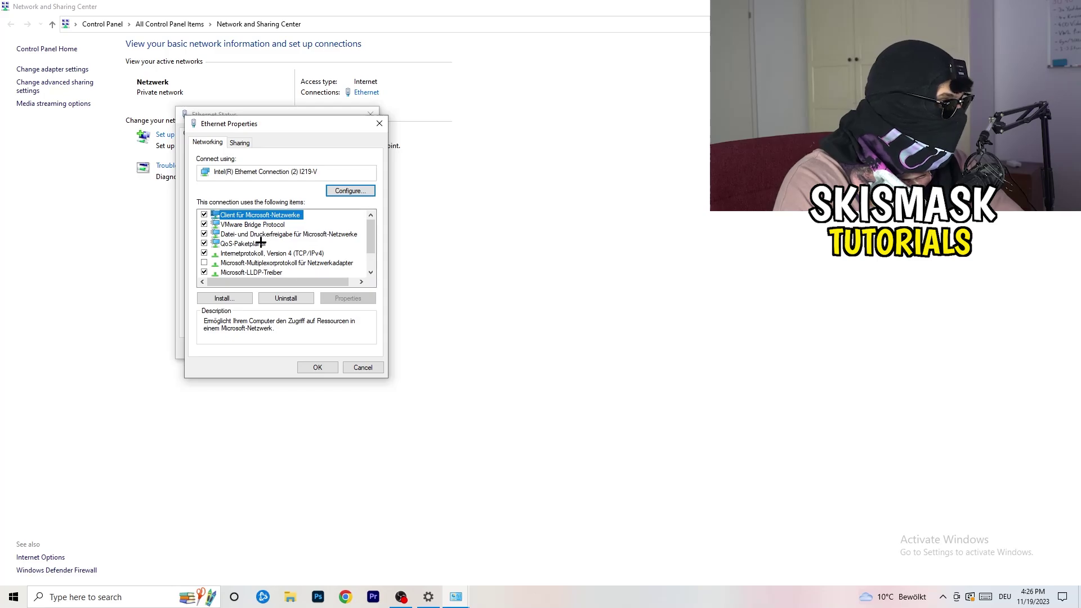
click(251, 254)
double_click(251, 254)
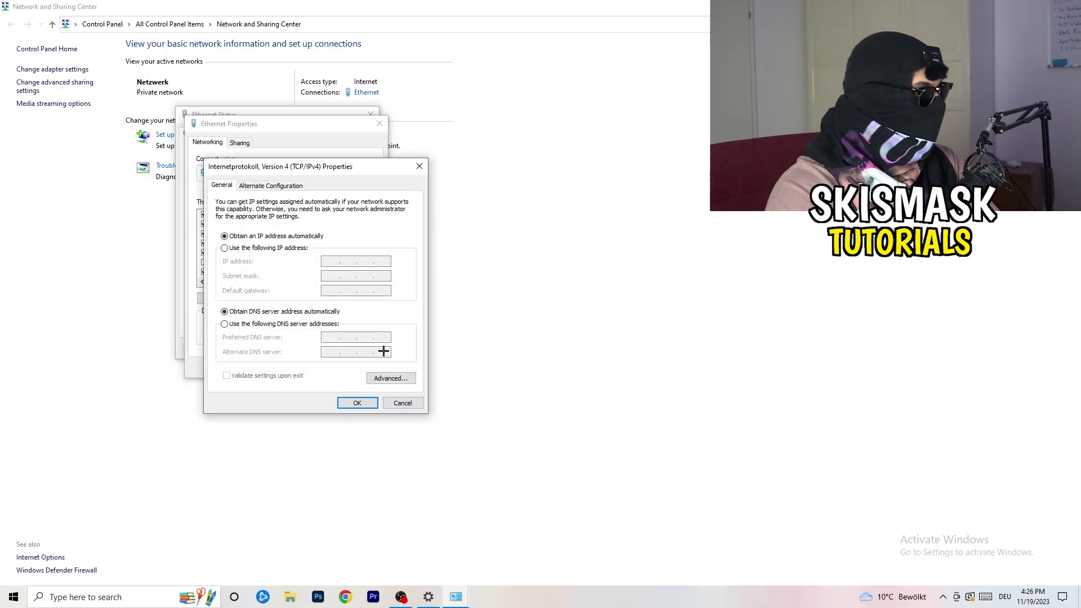
Try the manual IP address option in the IPv4 properties, discard it, and close the Ethernet dialogs and Network and Sharing Center.
click(227, 249)
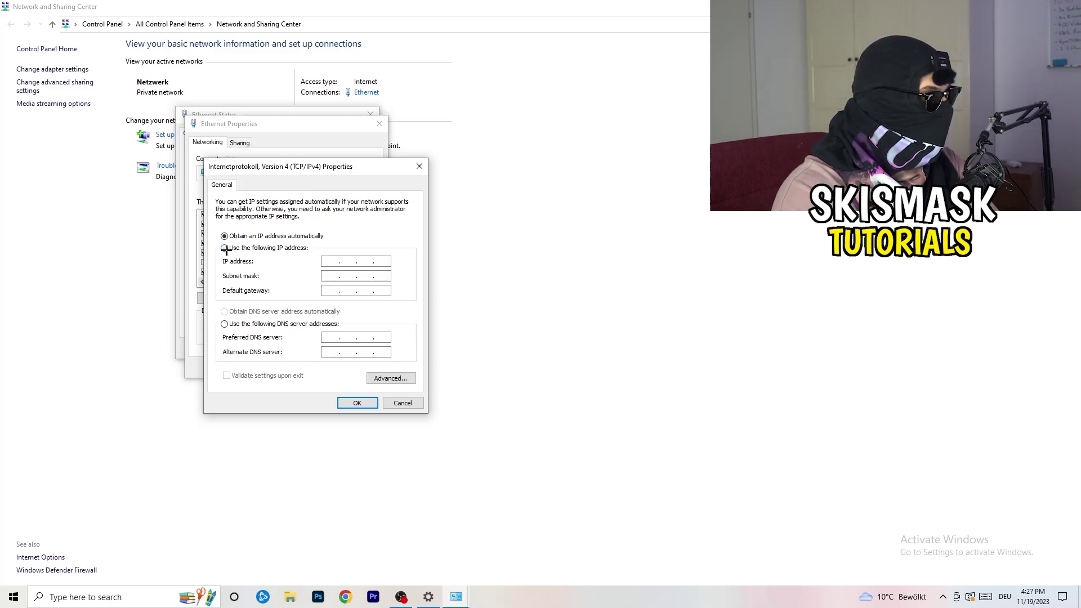
click(332, 261)
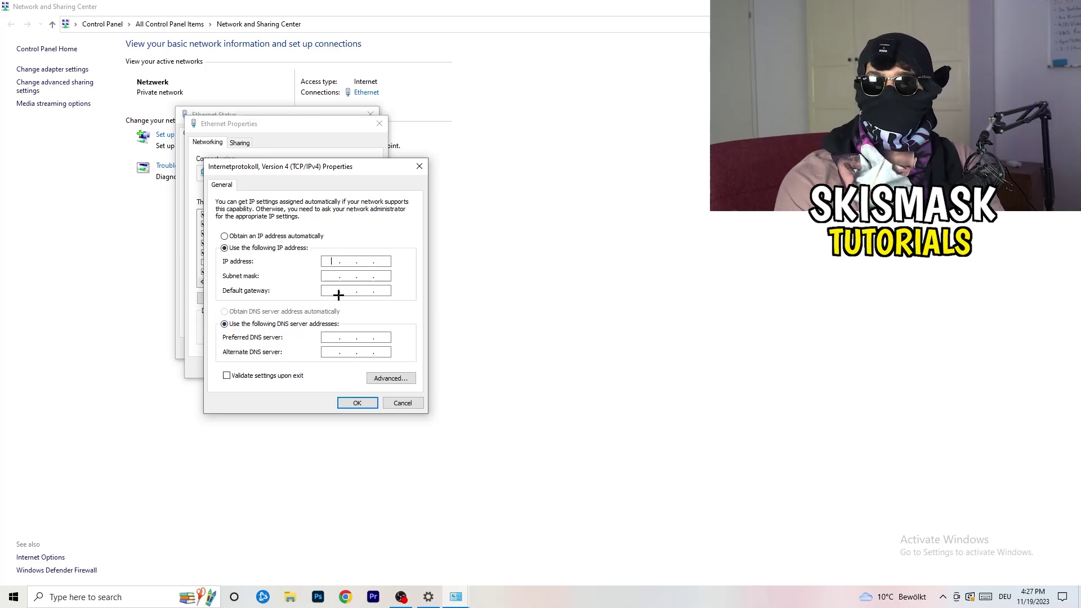
click(419, 165)
click(380, 123)
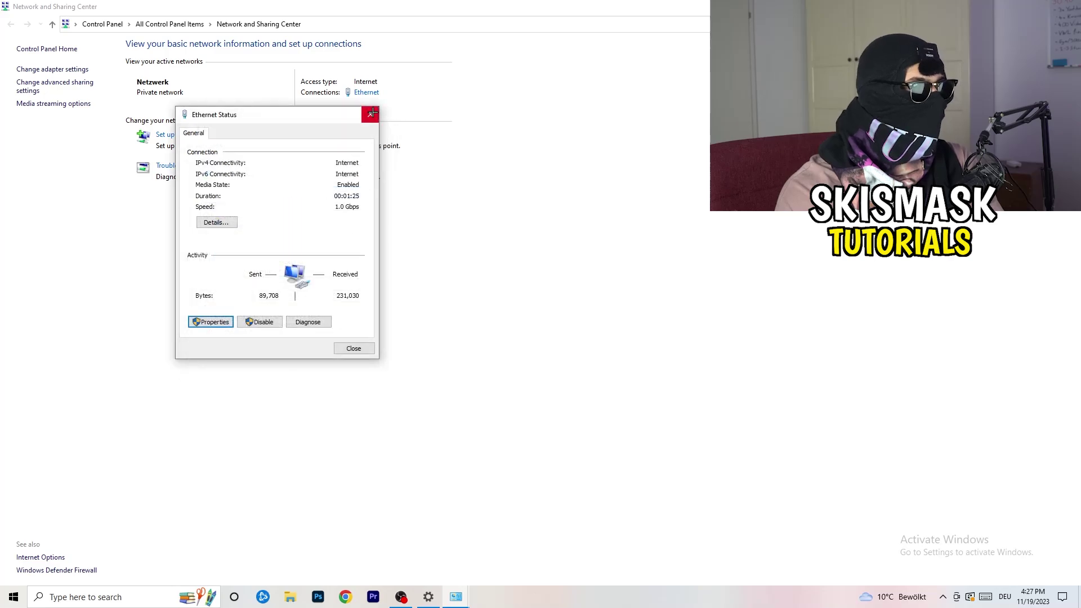
click(370, 113)
key(alt+F4)
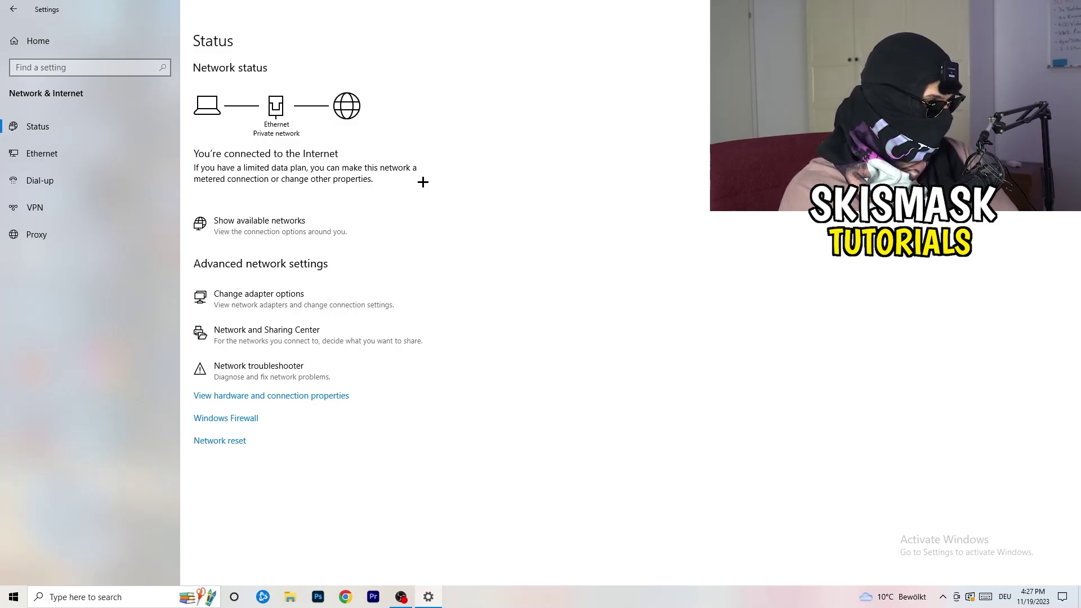
Show the available networks from the network status page, dismiss the network list, and close Settings.
click(290, 222)
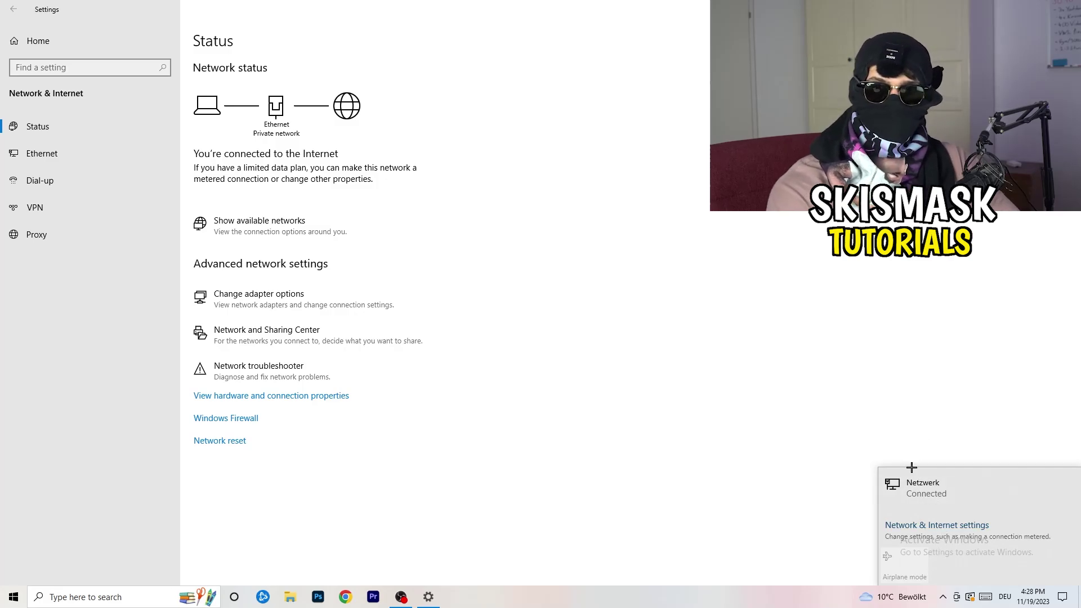
click(937, 457)
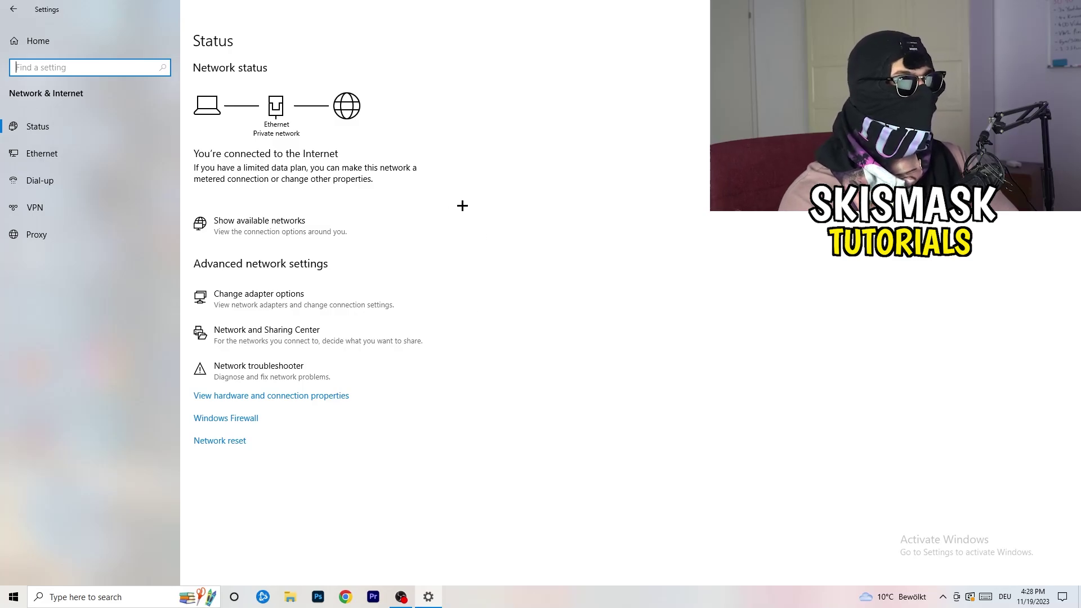
click(1067, 8)
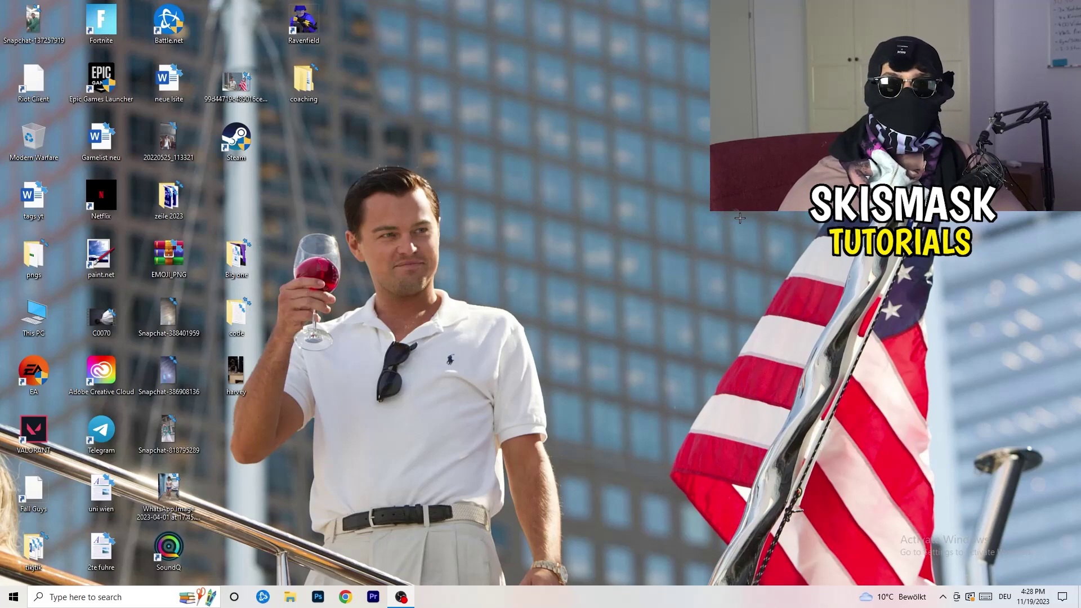
Reopen Windows Settings and go to the Windows Update page under Update & Security.
click(13, 597)
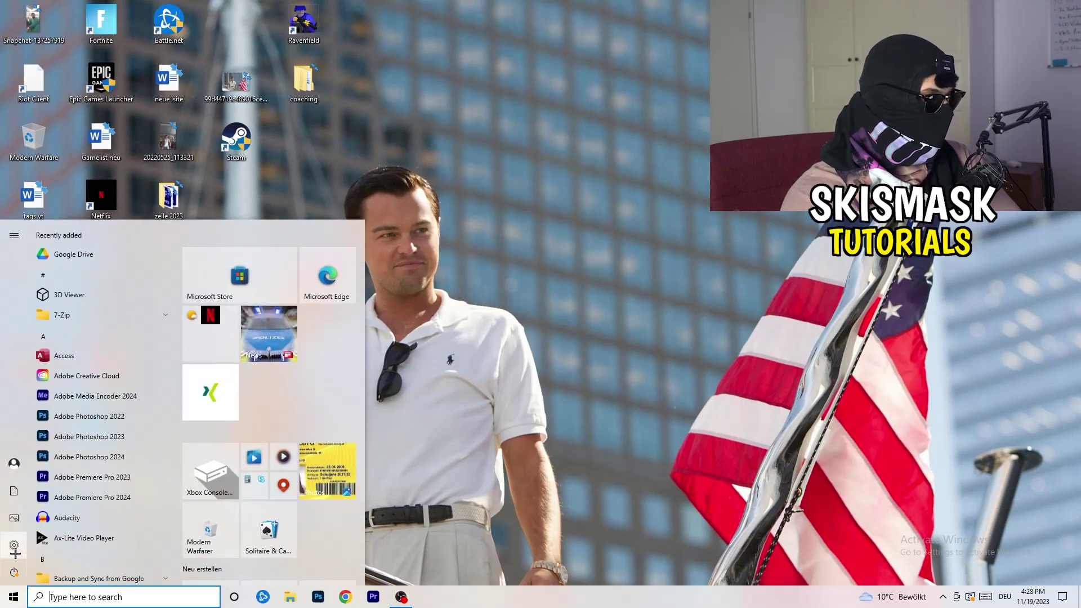
click(14, 543)
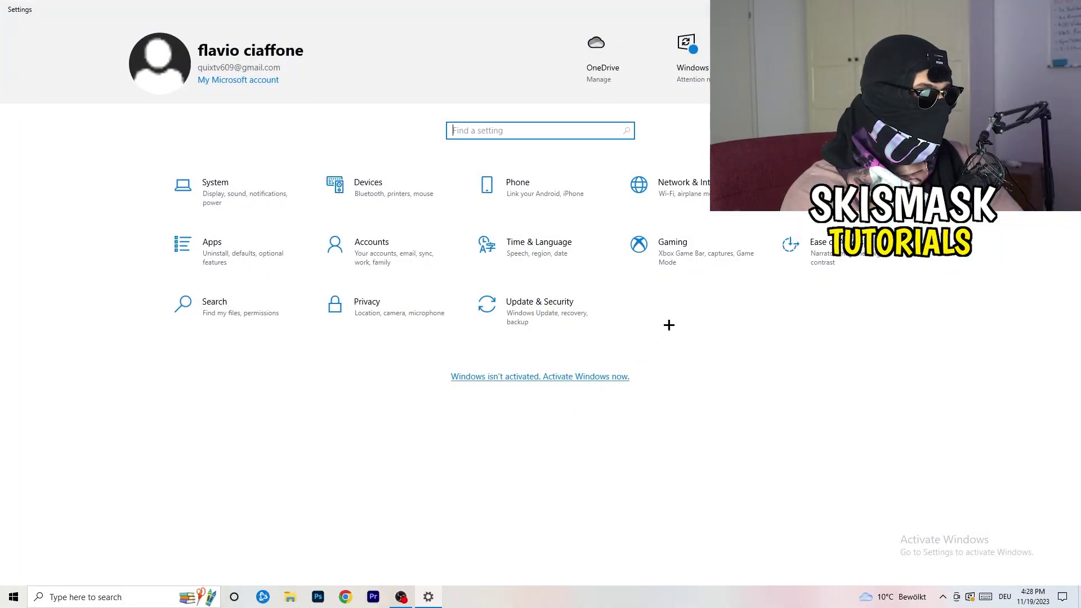
click(535, 311)
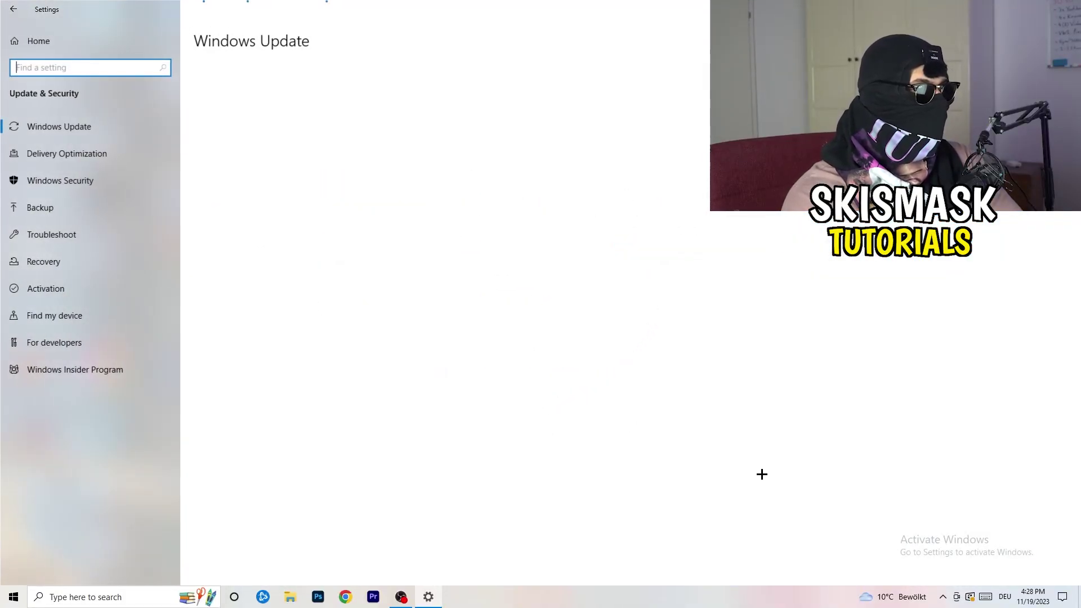